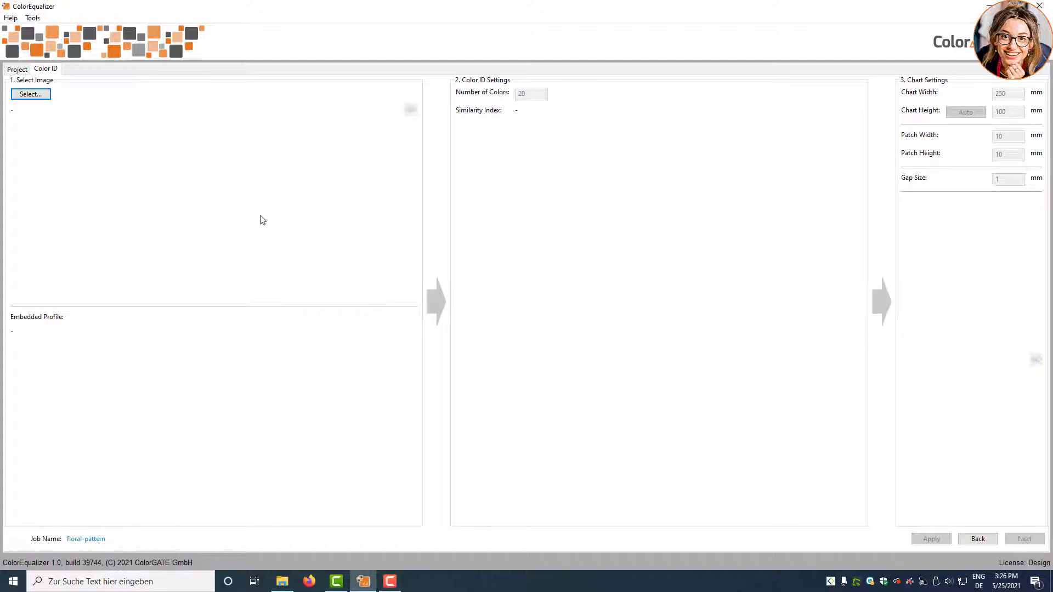
- Choose floral_pattern.jpg as the source image for the floral-pattern job
{"action": "left_click", "coordinate": [39, 95]}
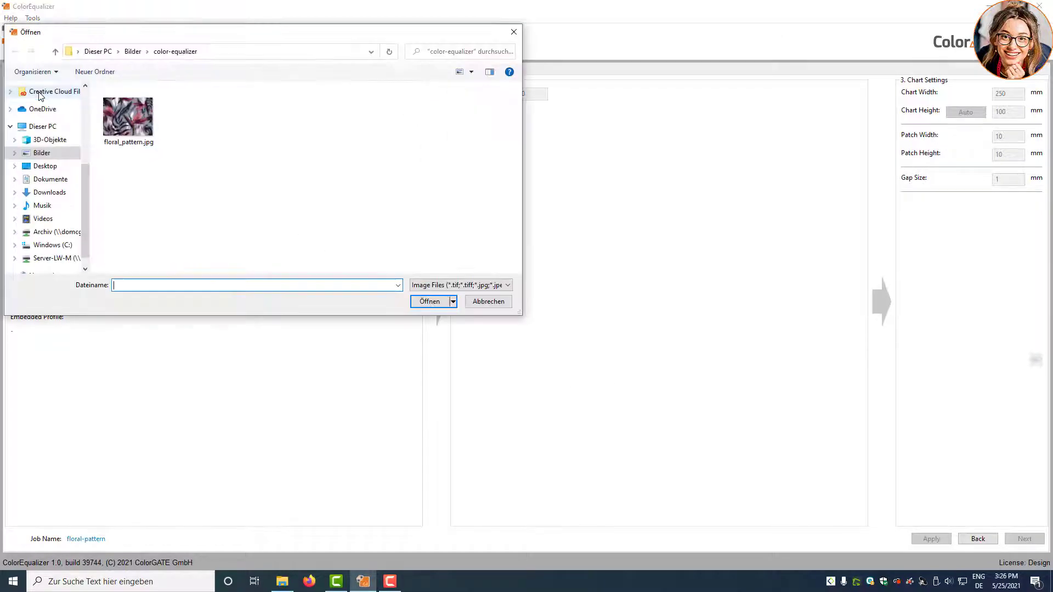
{"action": "left_click", "coordinate": [140, 121]}
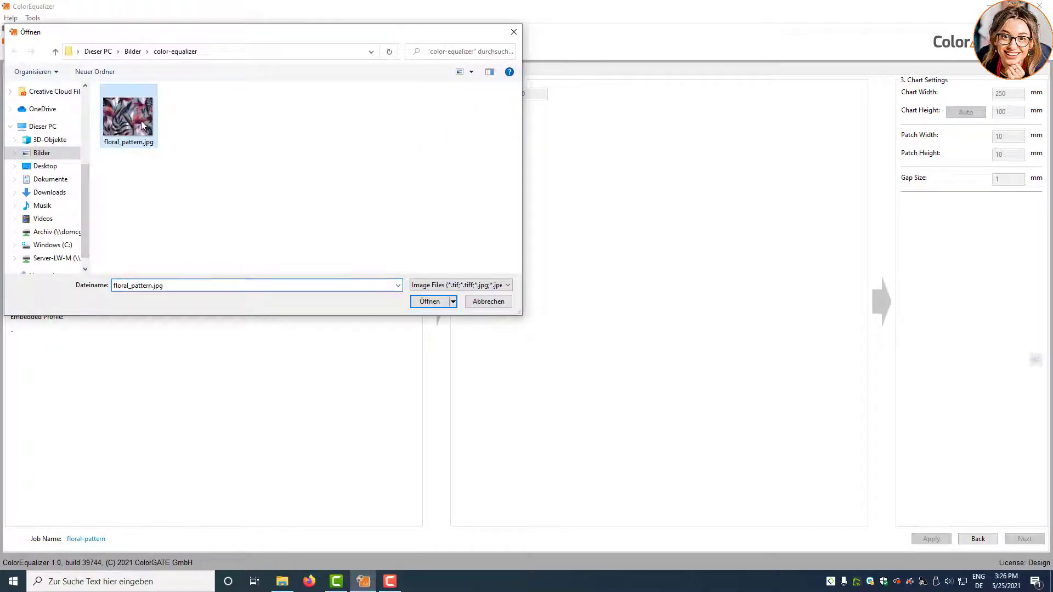
{"action": "left_click", "coordinate": [431, 301]}
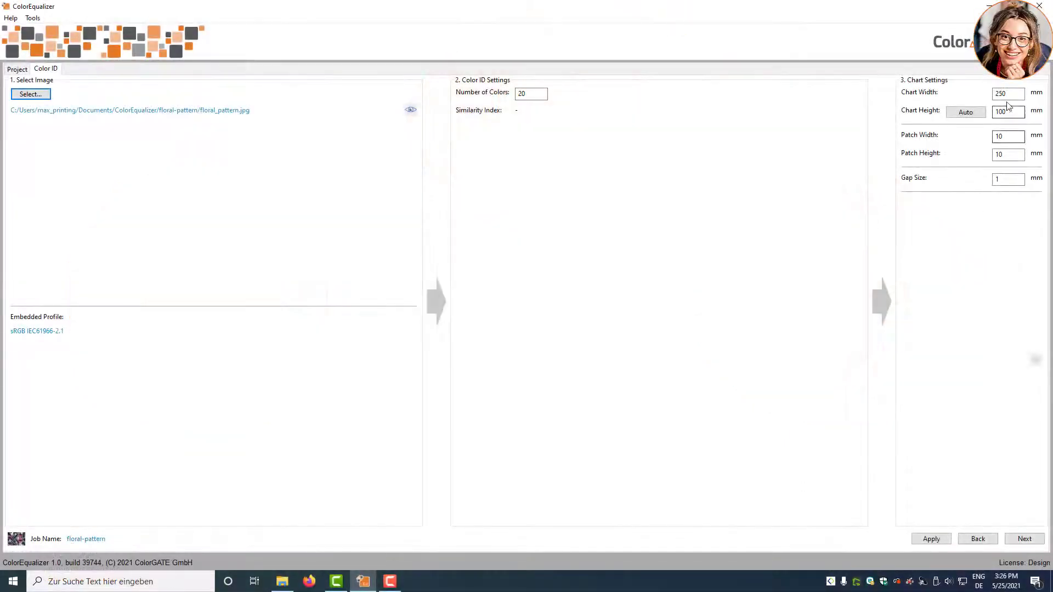
- Set chart width 300 mm with auto height and 16×20 mm patches, then apply
{"action": "left_click_drag", "start_coordinate": [1009, 93], "coordinate": [968, 93]}
{"action": "type", "text": "300"}
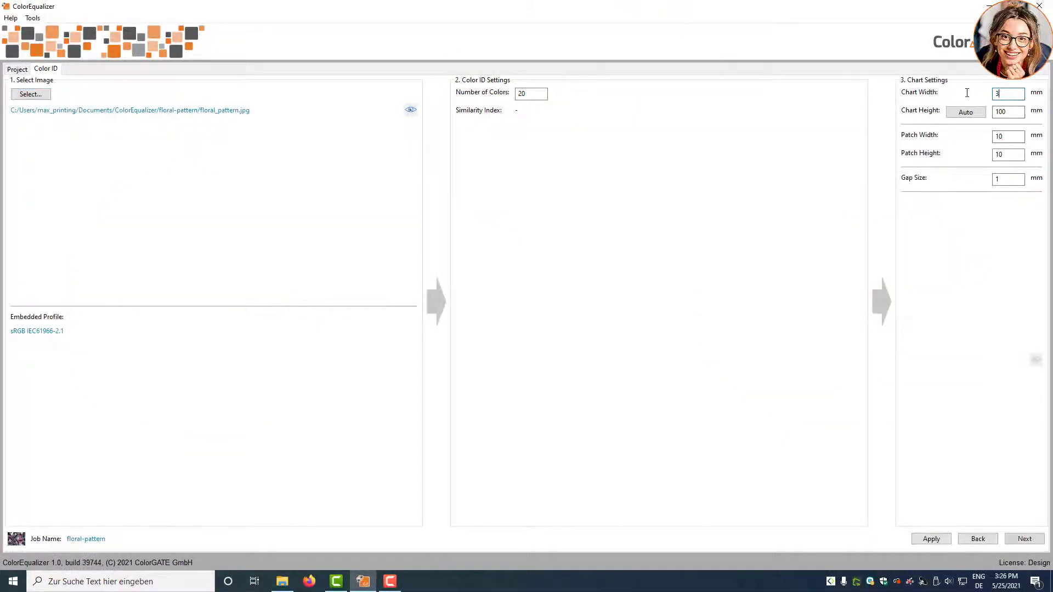
{"action": "left_click", "coordinate": [963, 114]}
{"action": "left_click_drag", "start_coordinate": [1011, 136], "coordinate": [976, 154]}
{"action": "type", "text": "16"}
{"action": "type", "text": "20"}
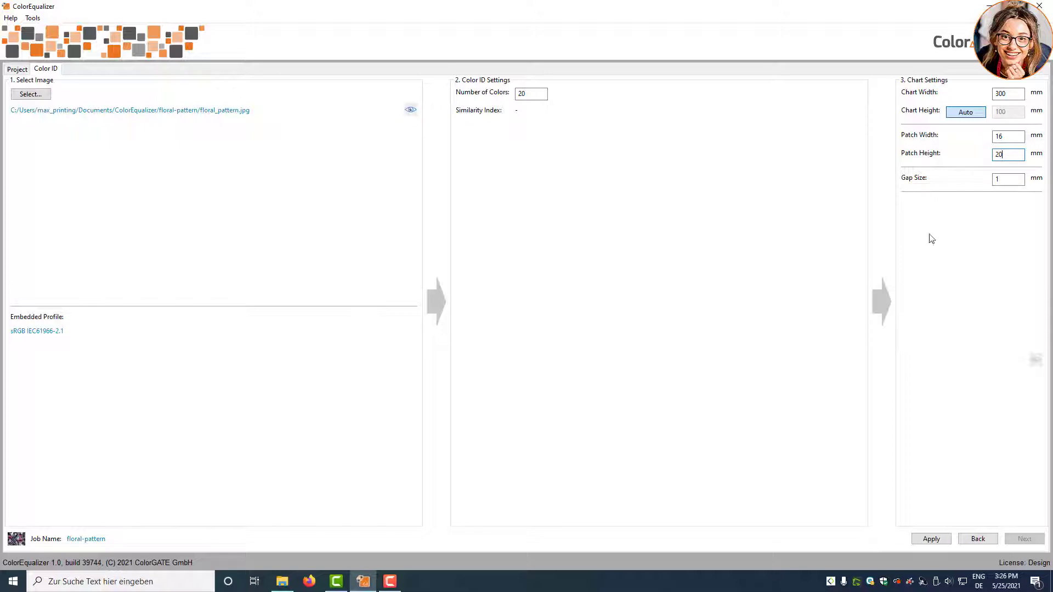
{"action": "left_click", "coordinate": [931, 539]}
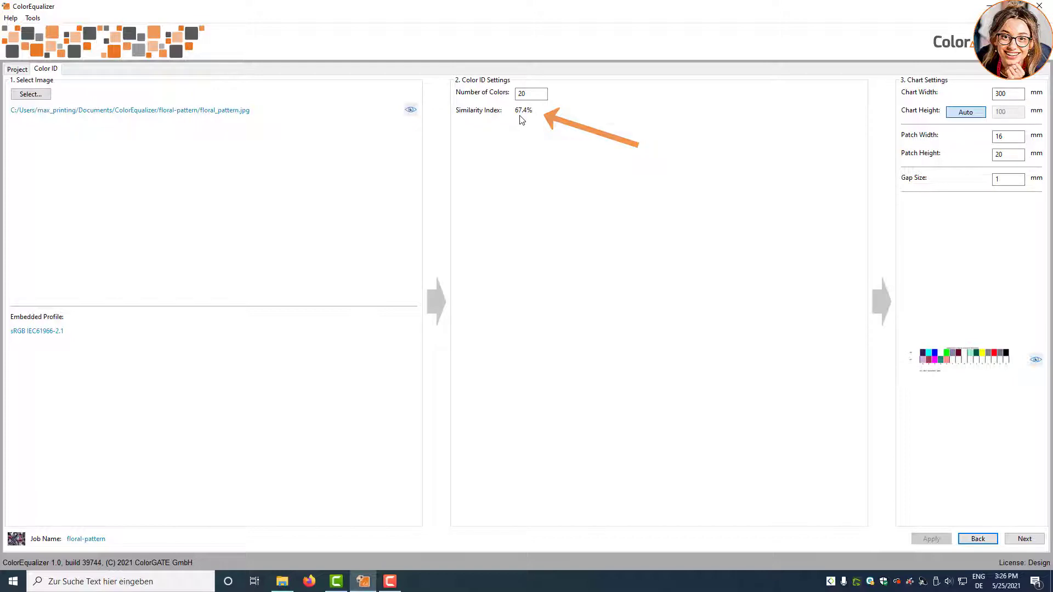
- Apply 150 colours for 90.2% similarity, then advance to the Reference step
{"action": "double_click", "coordinate": [524, 94]}
{"action": "type", "text": "1"}
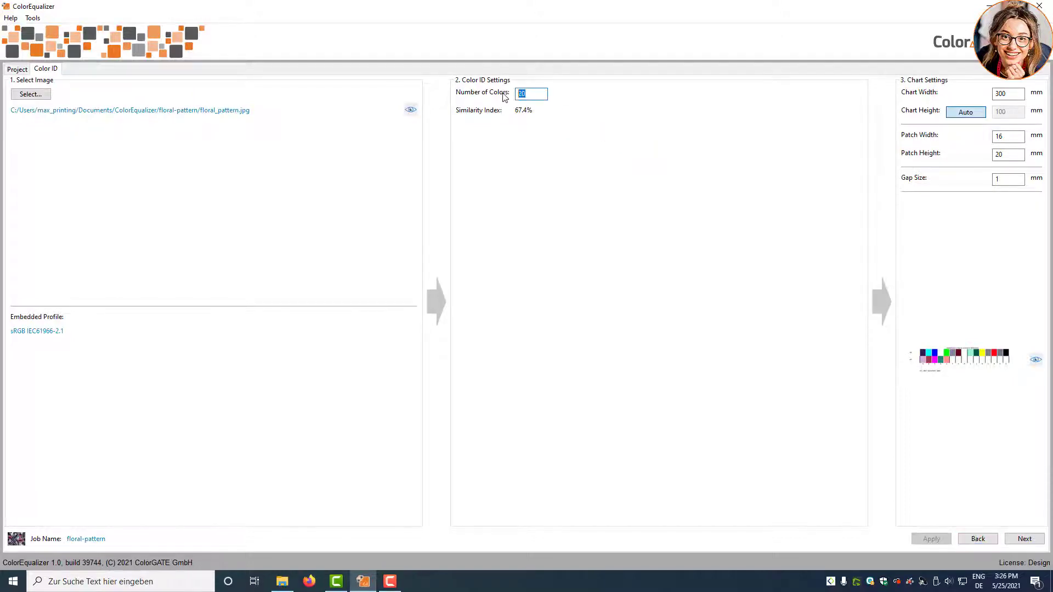
{"action": "type", "text": "50"}
{"action": "left_click", "coordinate": [932, 539]}
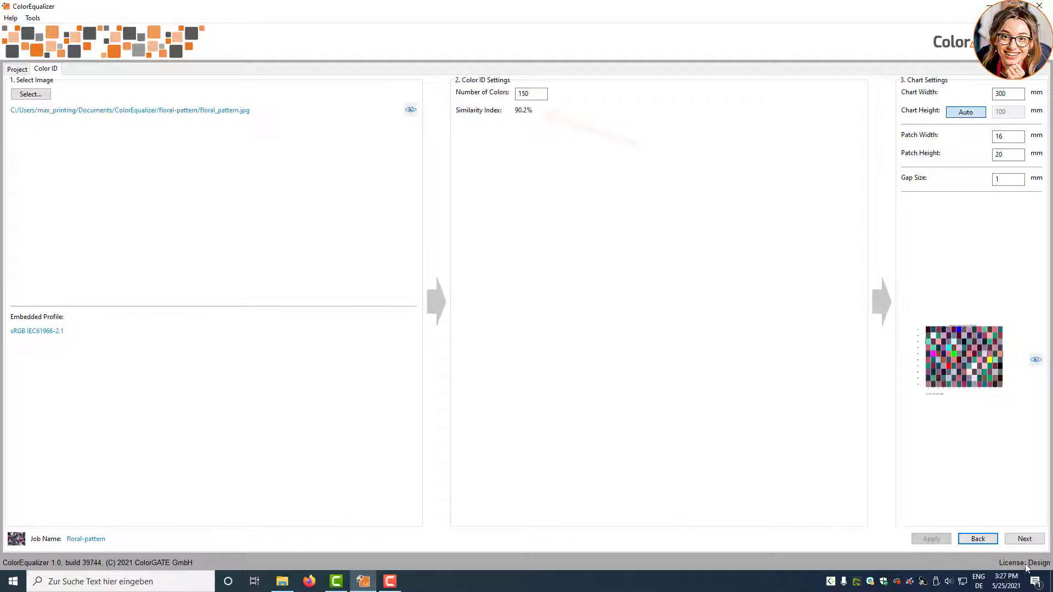
{"action": "left_click", "coordinate": [1036, 540]}
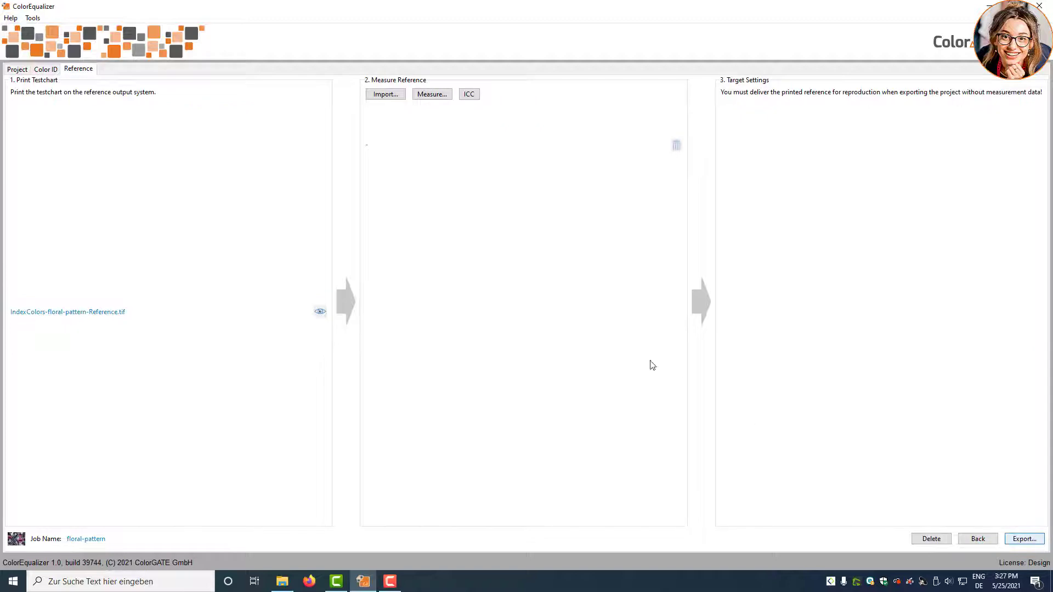
- Check the reference testchart folder and export the project as floral-pattern.cej
{"action": "left_click", "coordinate": [320, 312]}
{"action": "left_click", "coordinate": [1014, 539]}
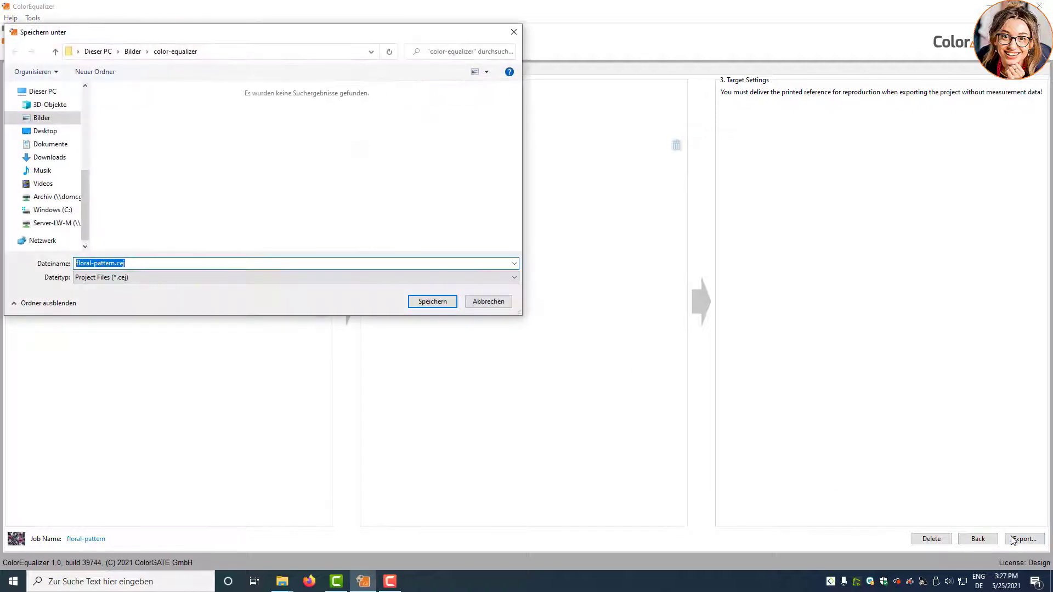
{"action": "left_click", "coordinate": [429, 303]}
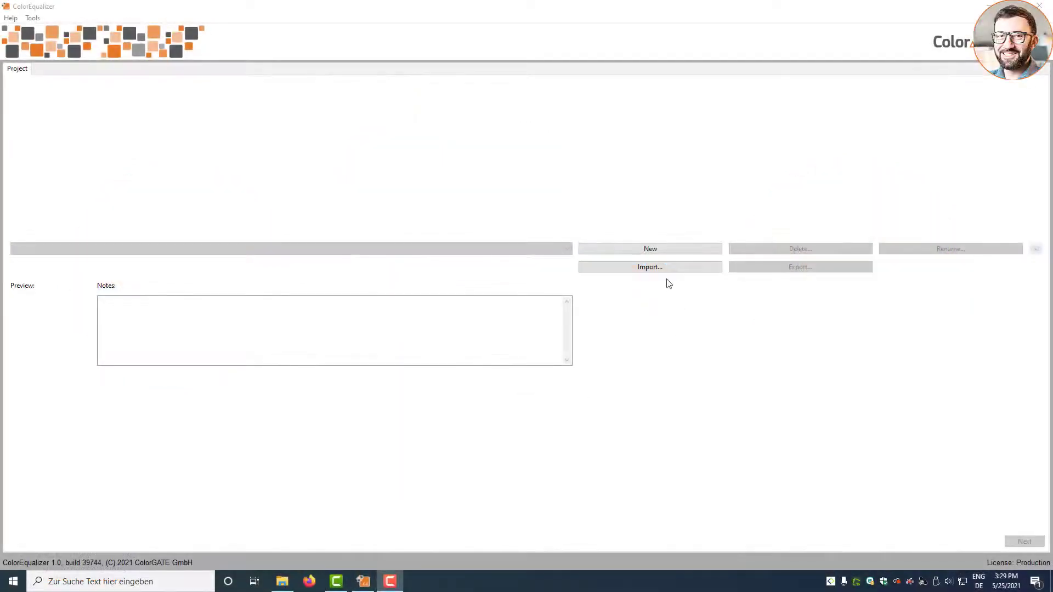
- Import the floral-pattern.cej project file
{"action": "left_click", "coordinate": [658, 268]}
{"action": "left_click", "coordinate": [155, 118]}
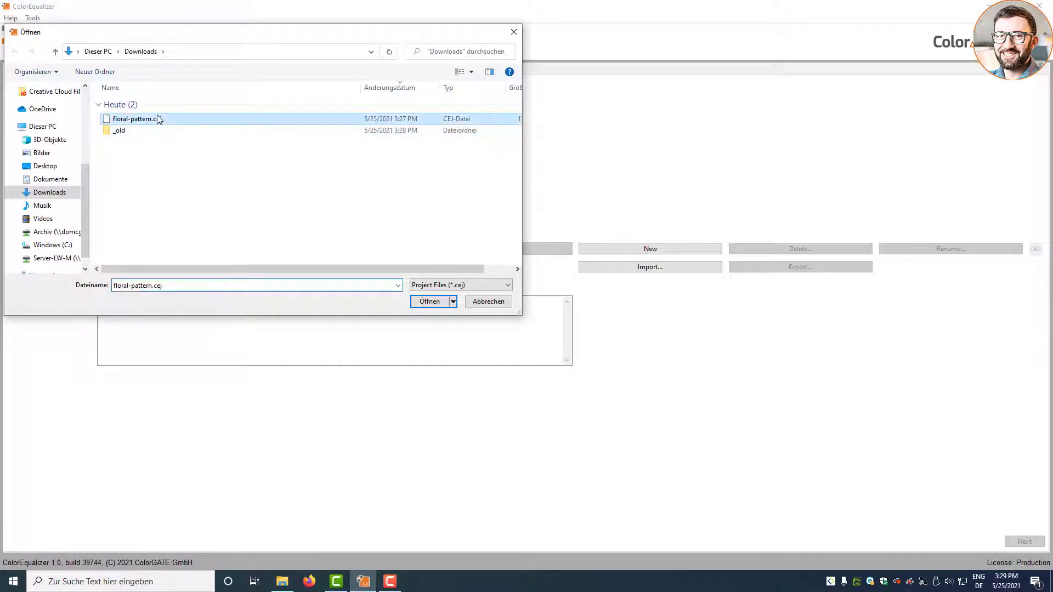
{"action": "left_click", "coordinate": [422, 301]}
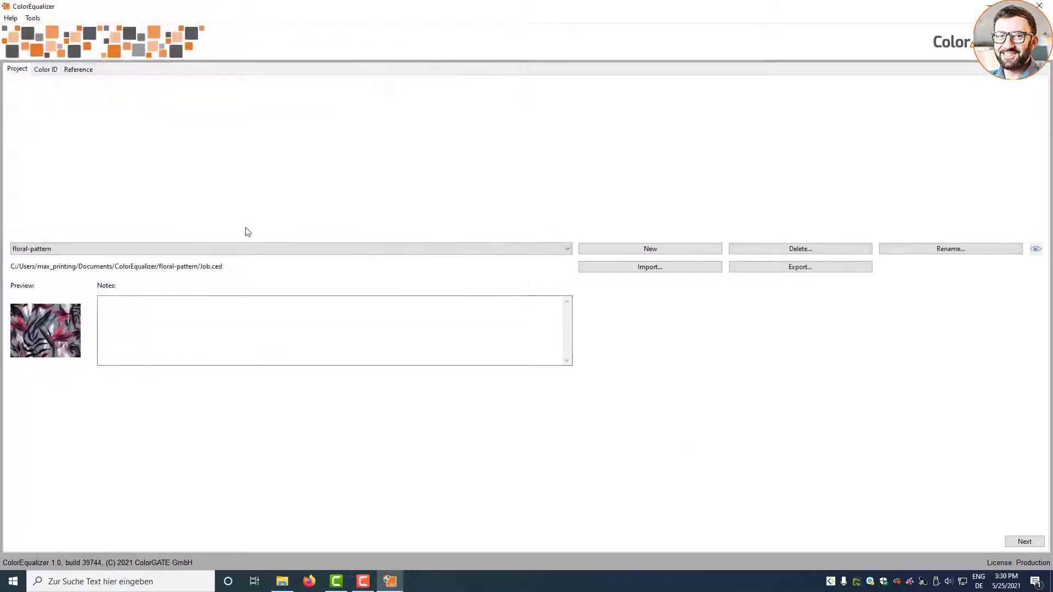
- Measure and transmit the reference chart, then view the Iteration-0 testchart folder in Output
{"action": "left_click", "coordinate": [80, 71]}
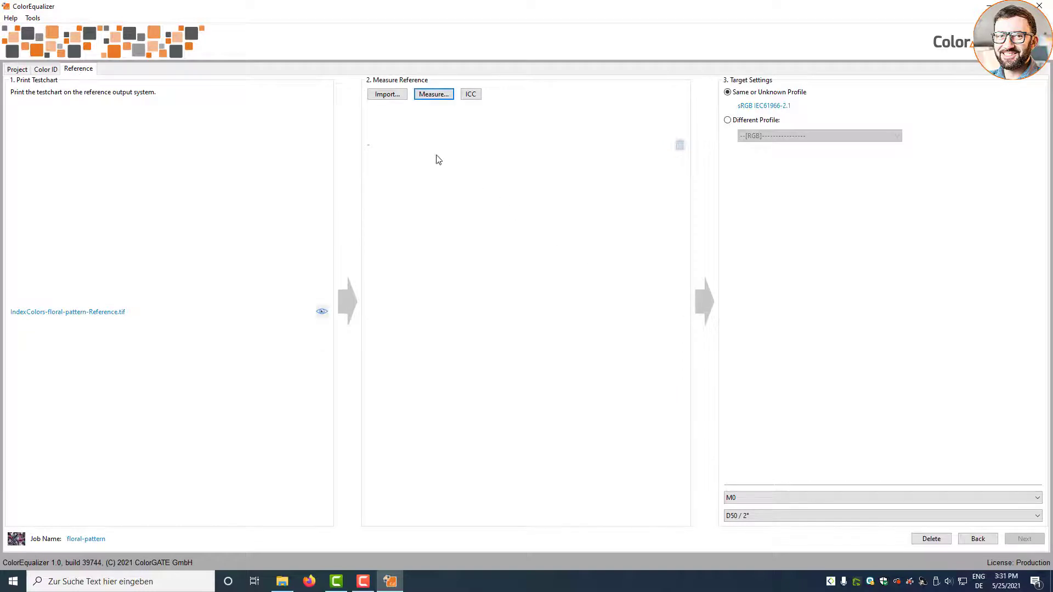
{"action": "left_click", "coordinate": [427, 98]}
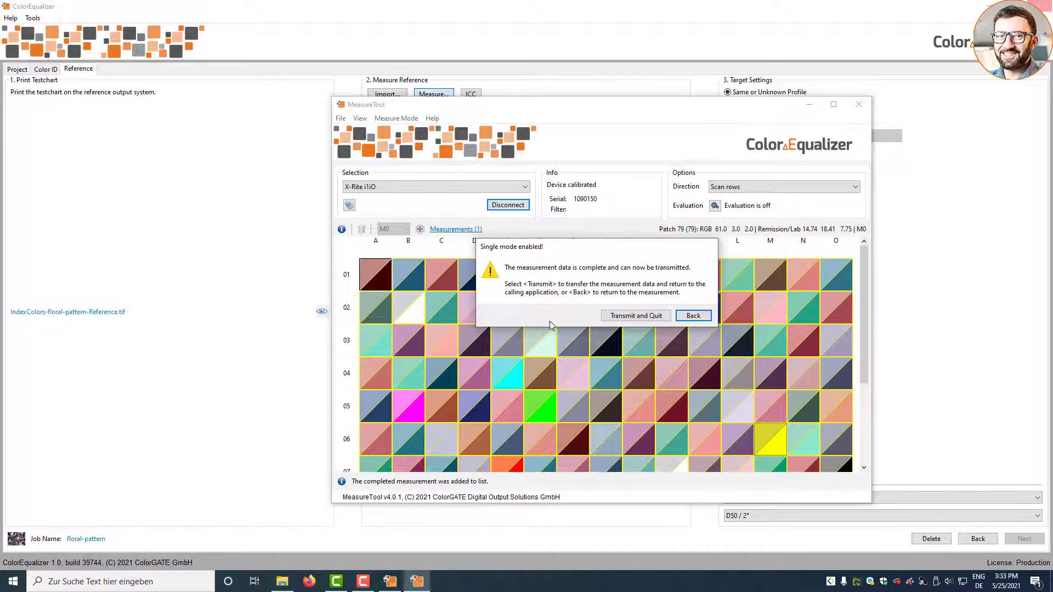
{"action": "left_click", "coordinate": [631, 317]}
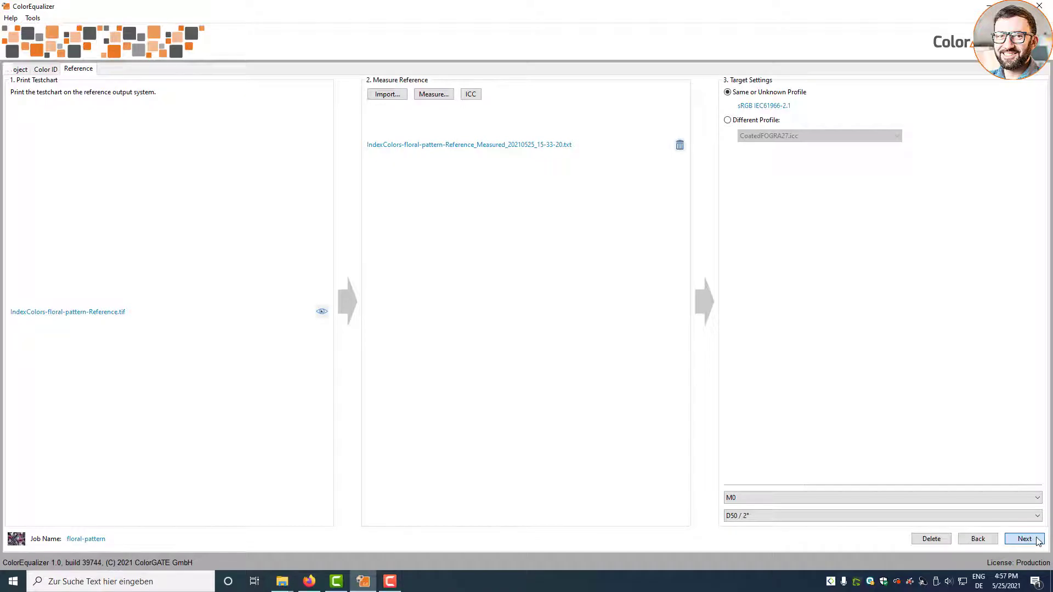
{"action": "left_click", "coordinate": [1038, 540]}
{"action": "left_click", "coordinate": [322, 299]}
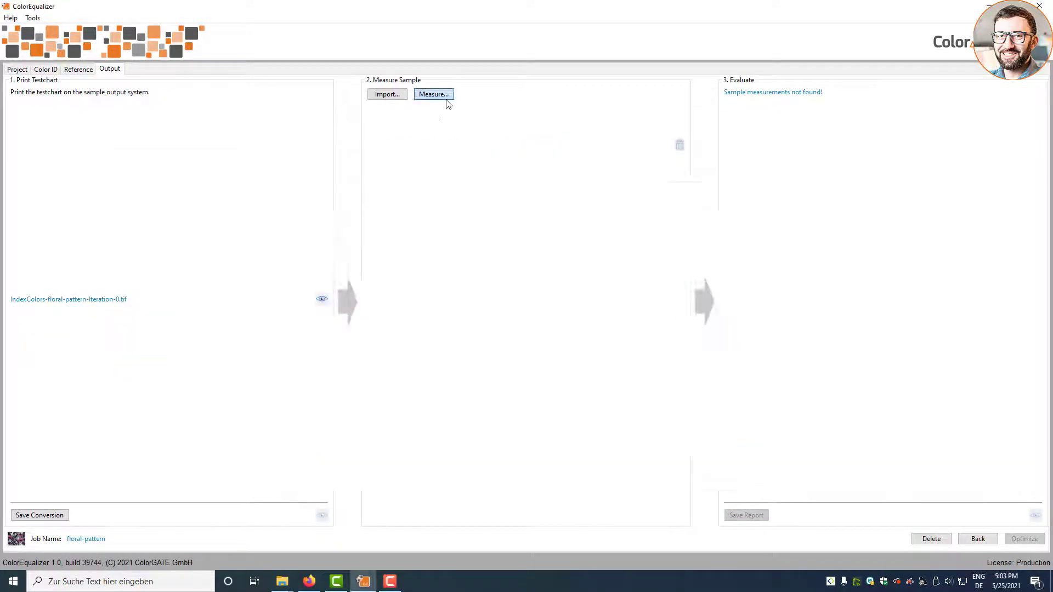
- Measure the iteration 0 sample (average dE 4.6, max 6.9), save its report and show its folder
{"action": "left_click", "coordinate": [432, 95]}
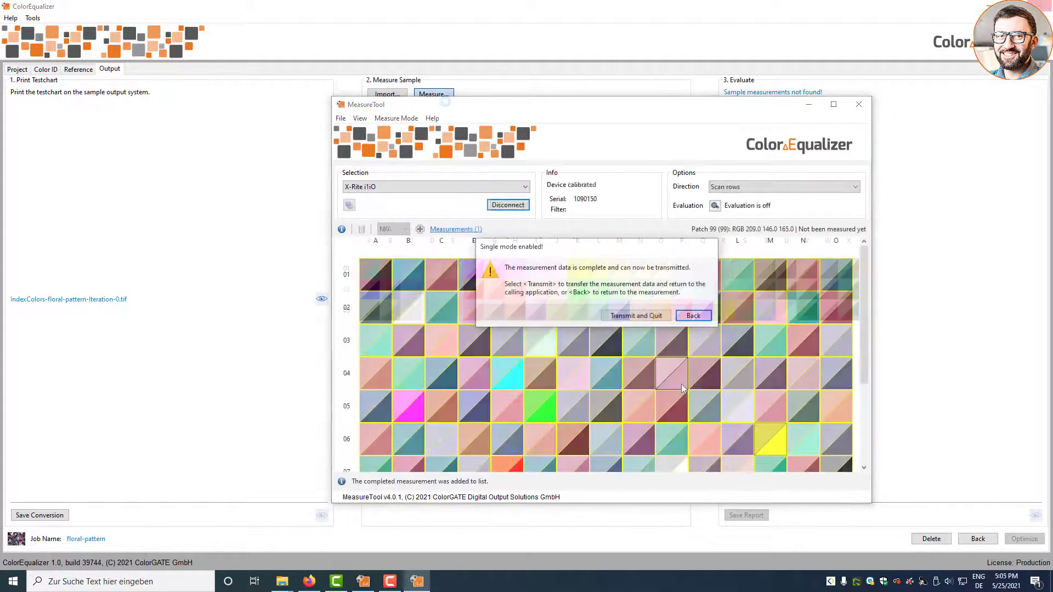
{"action": "key", "text": "Return"}
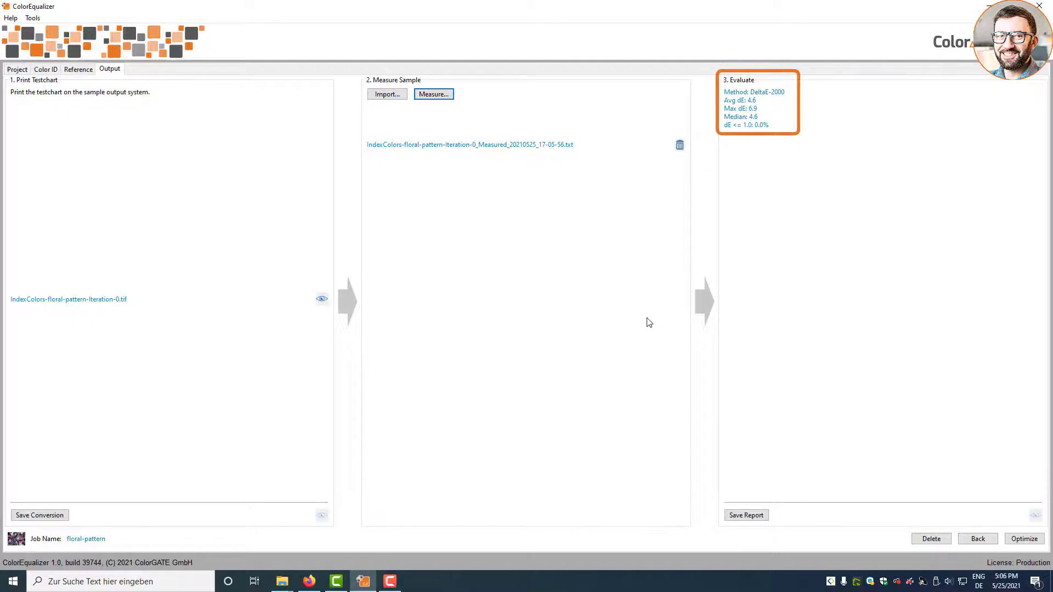
{"action": "left_click", "coordinate": [761, 517]}
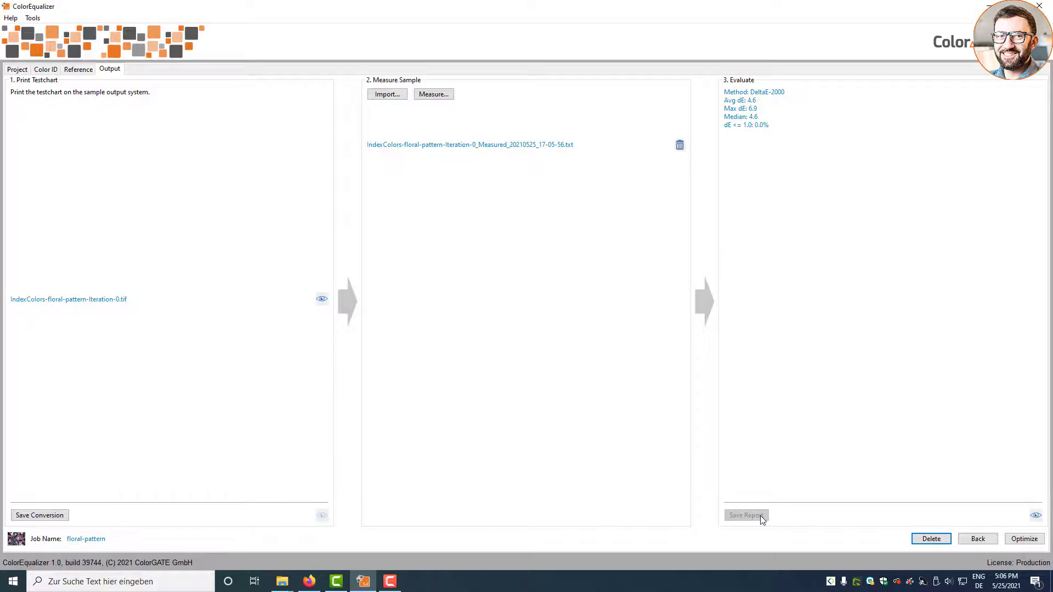
{"action": "left_click", "coordinate": [1036, 516]}
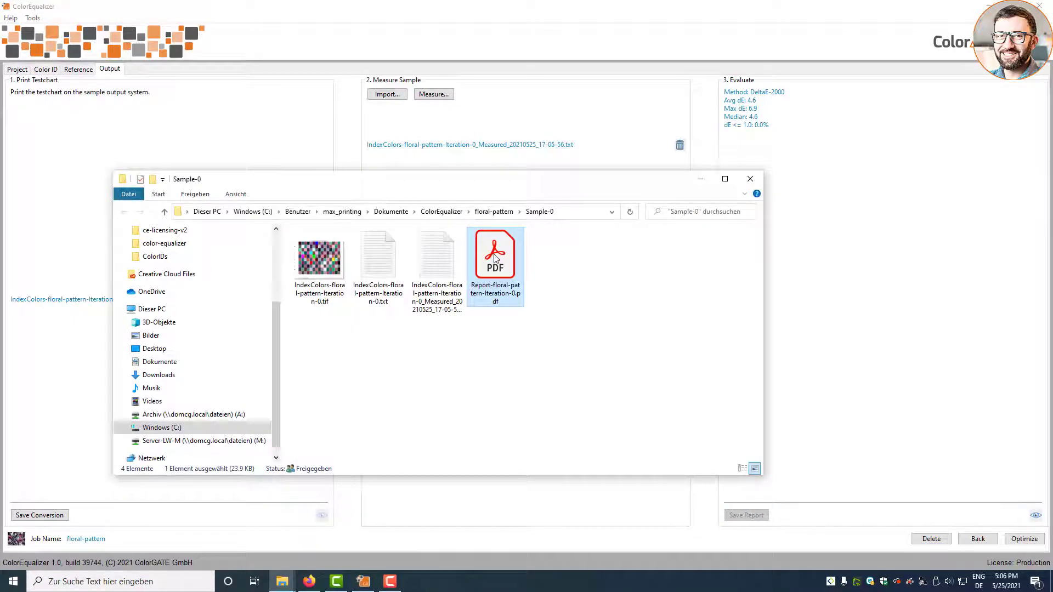
- Scroll through Report-floral-pattern-Iteration-0.pdf in Acrobat, then go back to ColorEqualizer
{"action": "double_click", "coordinate": [494, 258]}
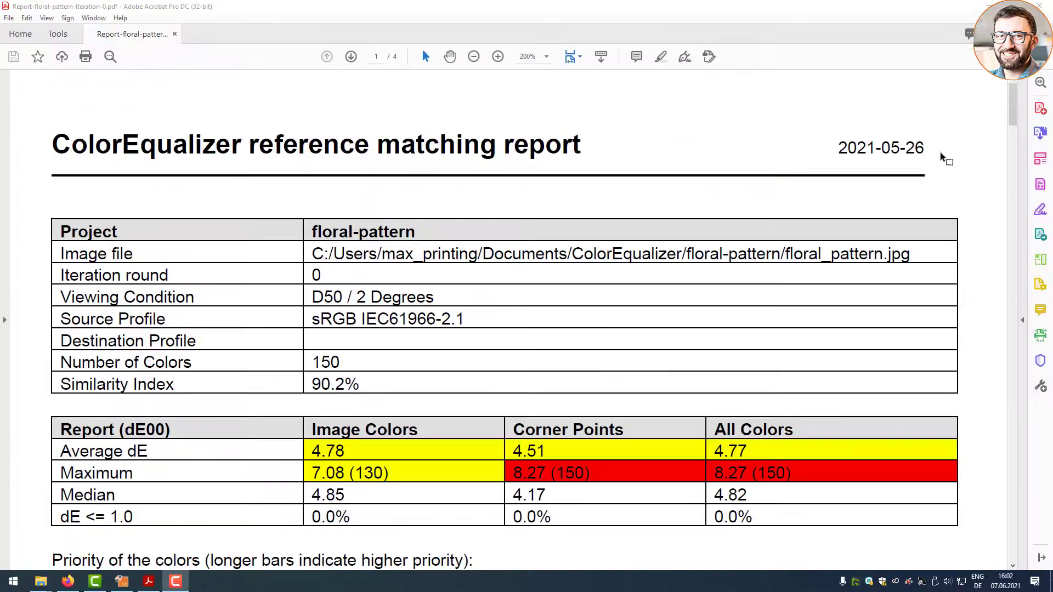
{"action": "left_click_drag", "start_coordinate": [1013, 119], "coordinate": [1030, 442]}
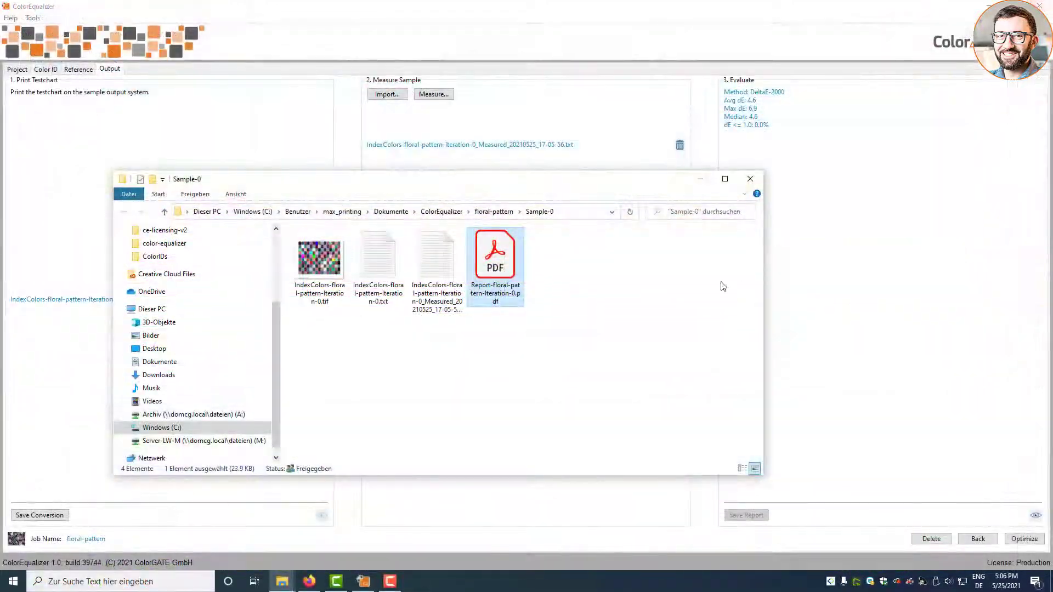
{"action": "left_click", "coordinate": [672, 308]}
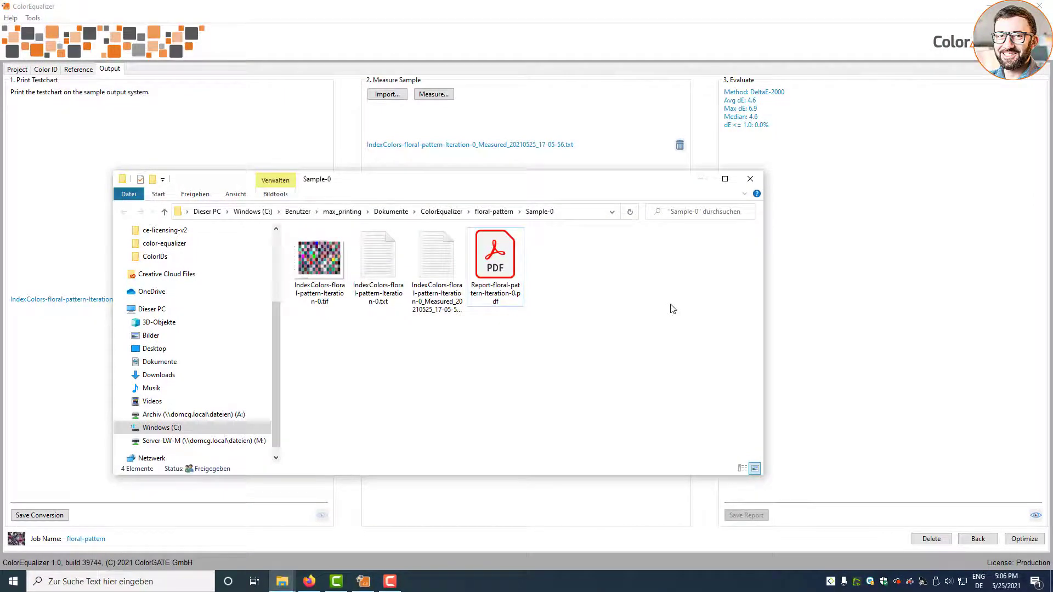
{"action": "left_click", "coordinate": [1028, 542]}
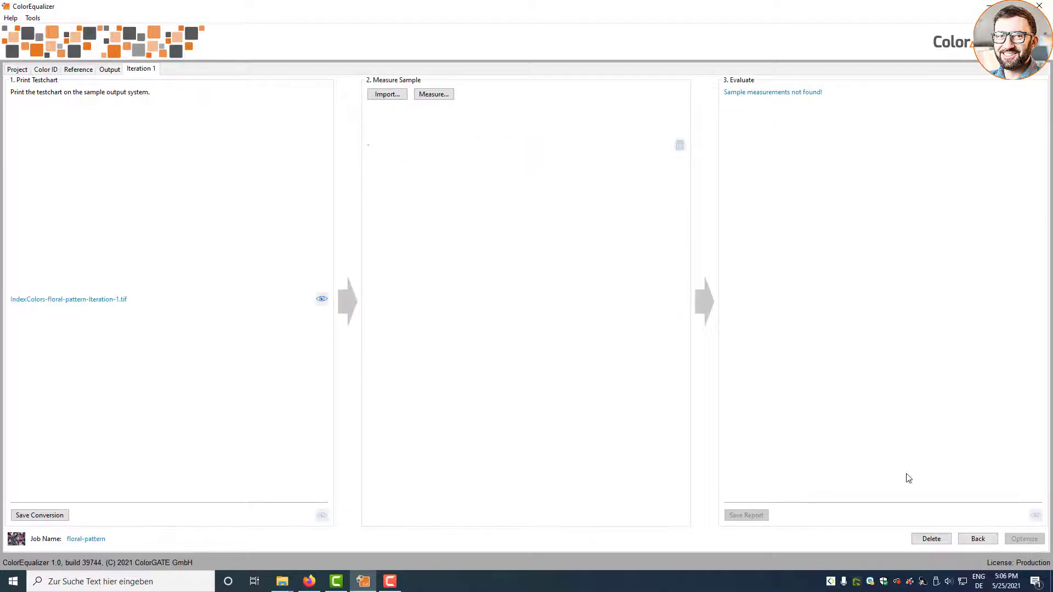
- View and measure the Iteration-1 testchart (average dE 1.8), review its report, then optimize again
{"action": "left_click", "coordinate": [321, 299]}
{"action": "double_click", "coordinate": [331, 252]}
{"action": "left_click", "coordinate": [430, 94]}
{"action": "left_click", "coordinate": [508, 206]}
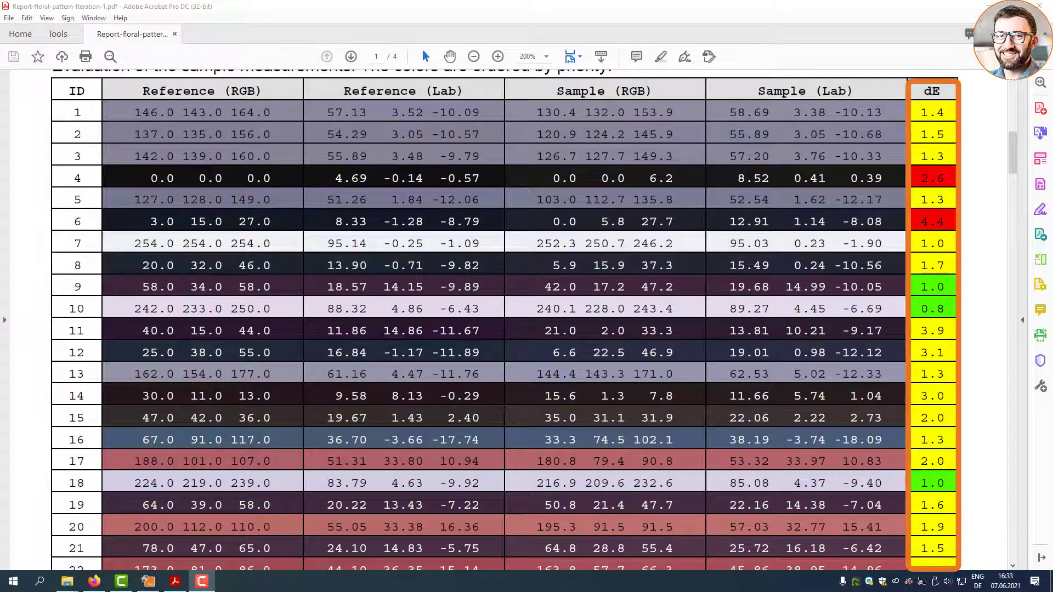
{"action": "left_click_drag", "start_coordinate": [1011, 153], "coordinate": [1012, 189]}
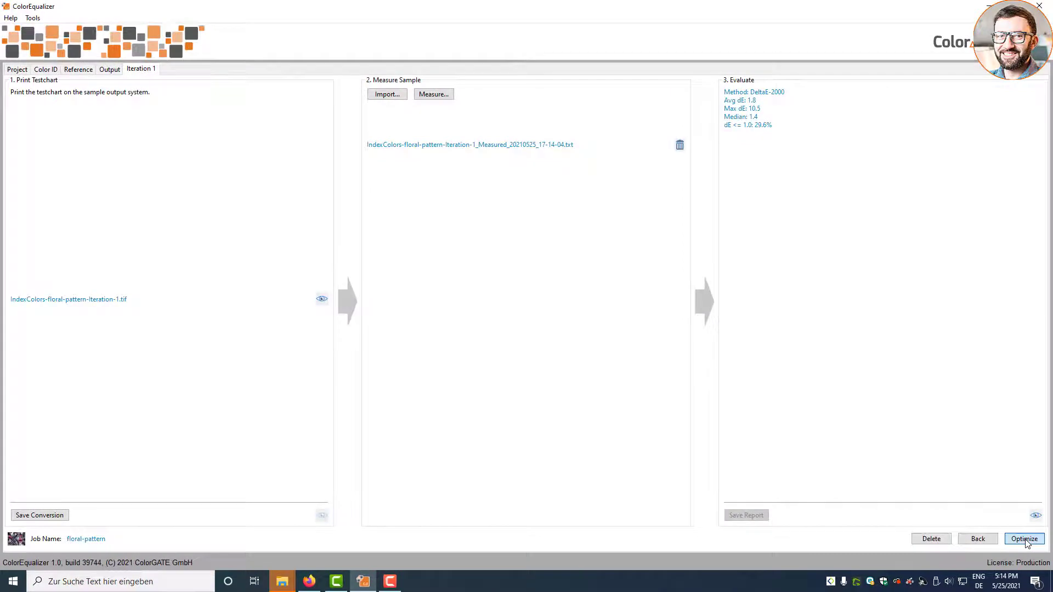
{"action": "left_click", "coordinate": [1024, 539]}
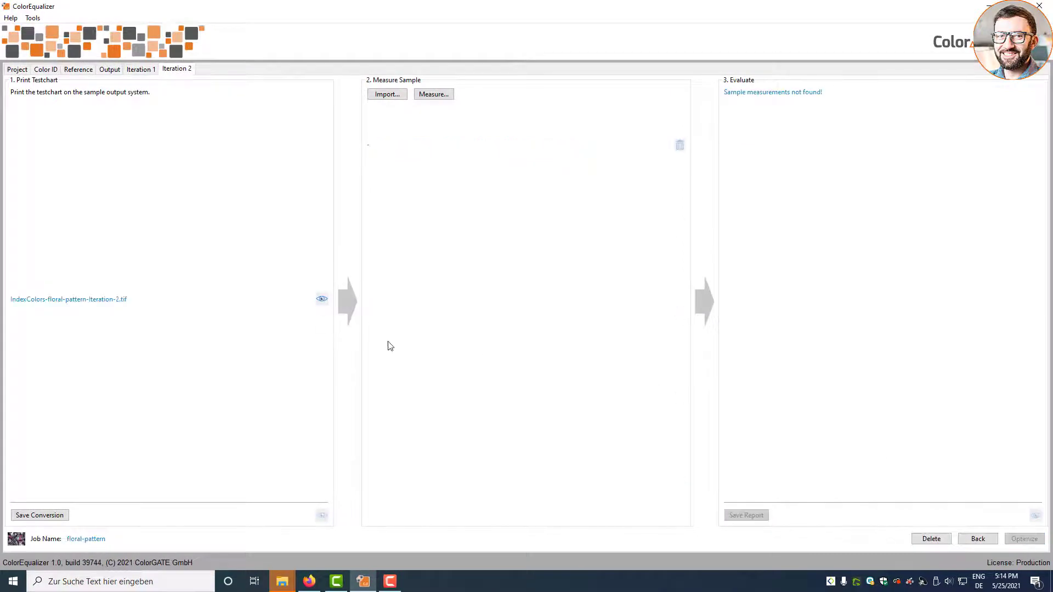
- Open the Sample-2 folder and review the iteration 2 report (average dE 1.1, max 8.1)
{"action": "left_click", "coordinate": [322, 301]}
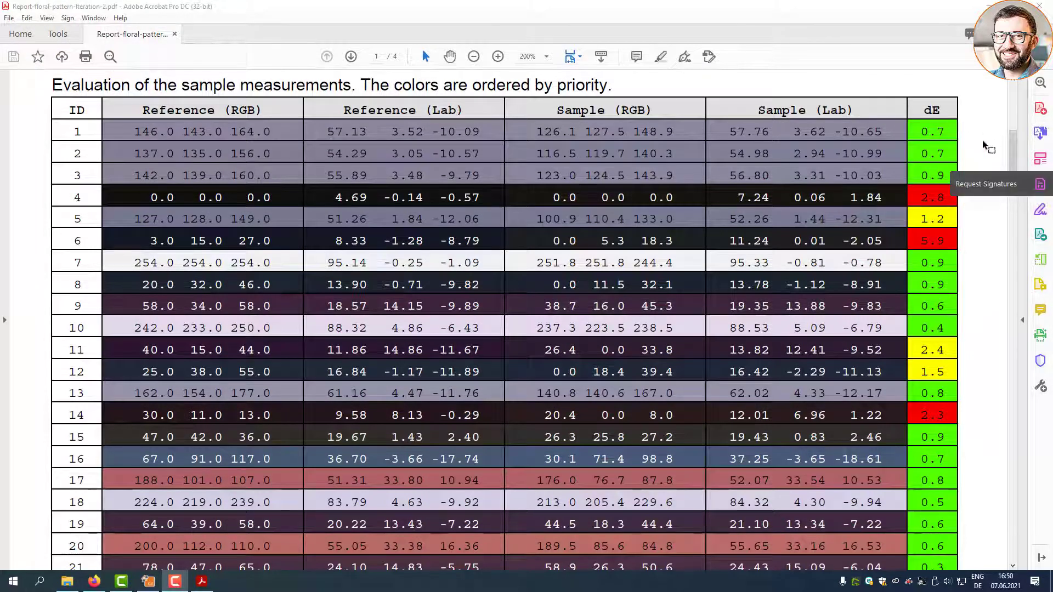
{"action": "left_click_drag", "start_coordinate": [1011, 147], "coordinate": [1020, 417]}
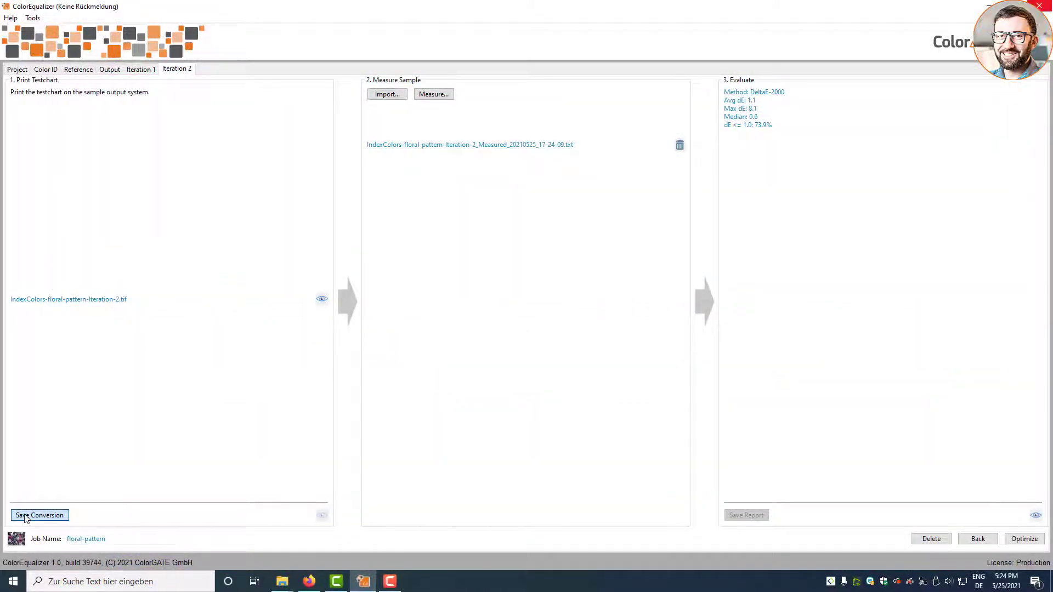
- Save floral_pattern-floral-pattern-Iteration-2.jpg and show it in the Sample-2 folder
{"action": "left_click", "coordinate": [25, 517]}
{"action": "left_click", "coordinate": [323, 517]}
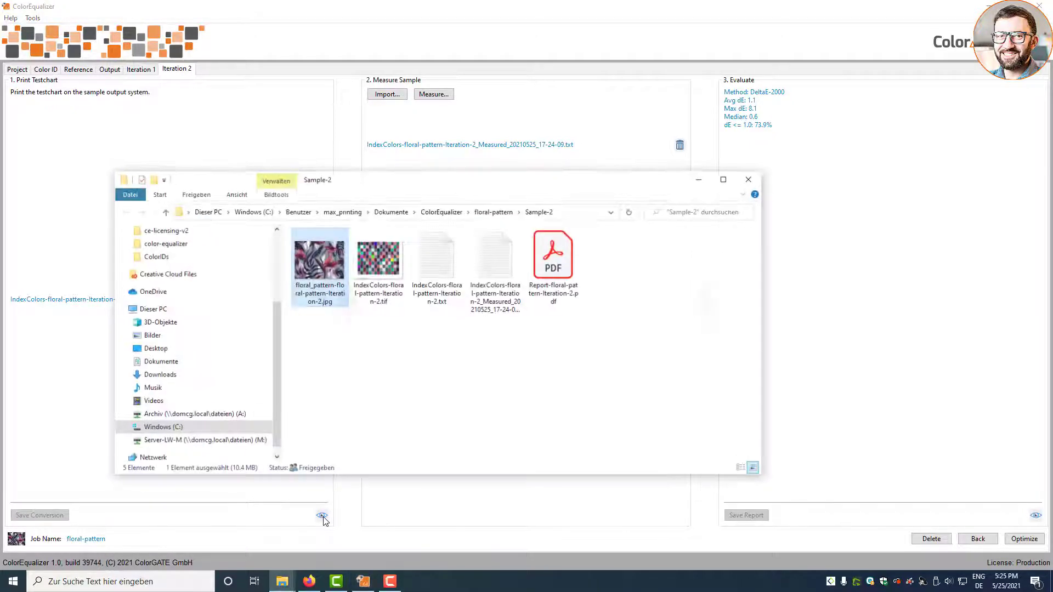